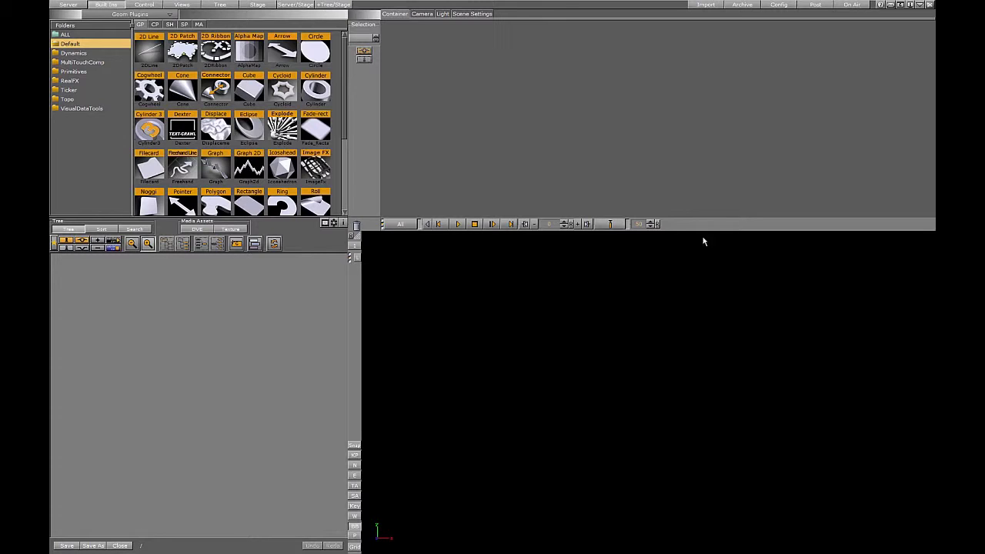
# Drag the LIVE1 live input from the media assets library into the scene, then return to geometry plugins.
pyautogui.click(198, 25)
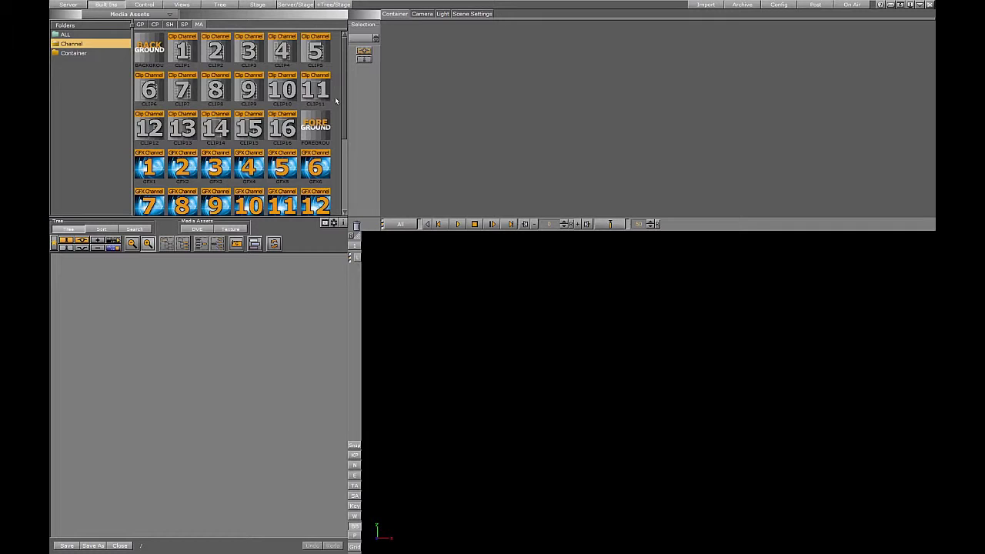
pyautogui.scroll(-3, 297, 136)
pyautogui.moveTo(281, 123); pyautogui.dragTo(486, 330)
pyautogui.scroll(3, 344, 139)
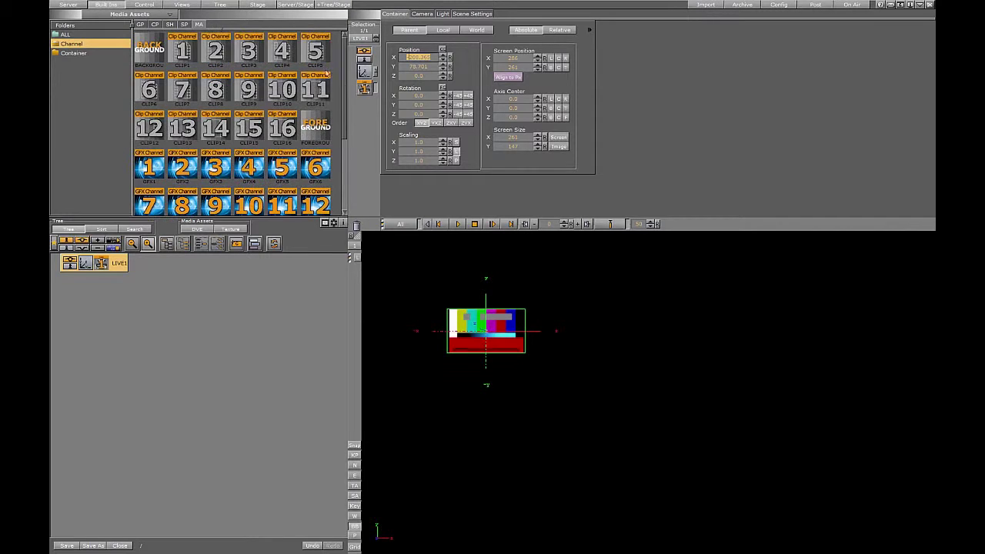
pyautogui.click(141, 25)
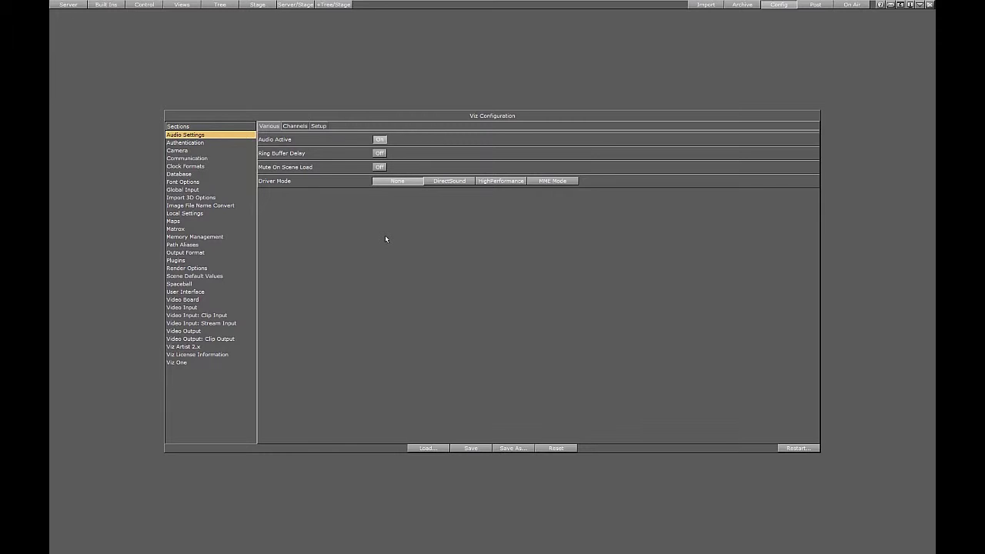
# Choose DirectSound as the Driver Mode in Audio Settings.
pyautogui.click(449, 182)
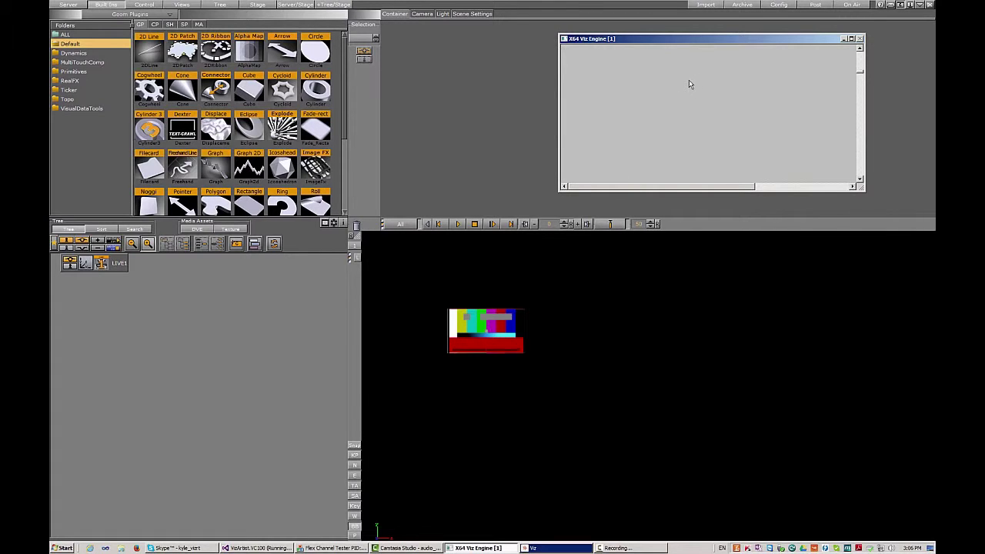
# Enter the query command 'send AUDIO*DEBUG SET ?' in the engine console.
pyautogui.write('send AUDIO*DEBUG')
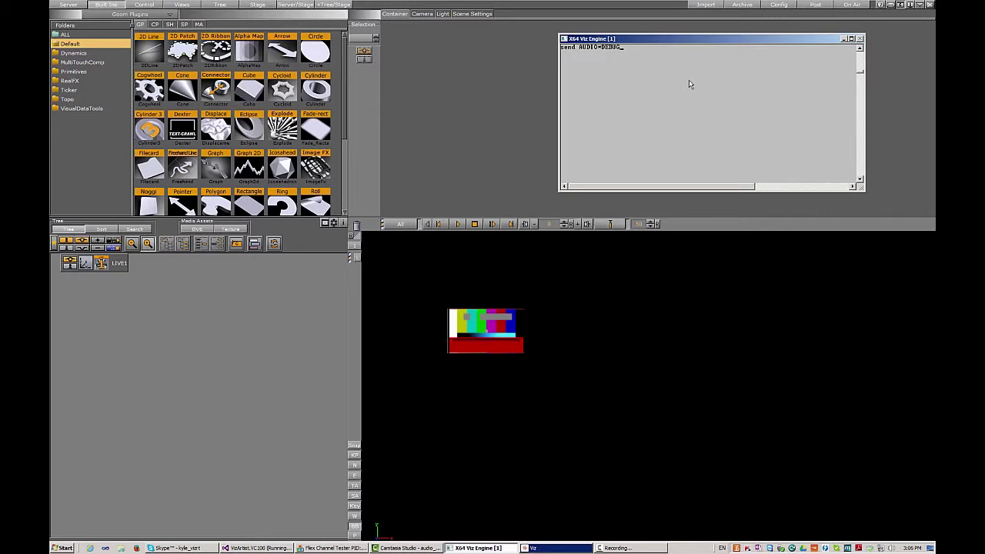
pyautogui.write(' SET 1')
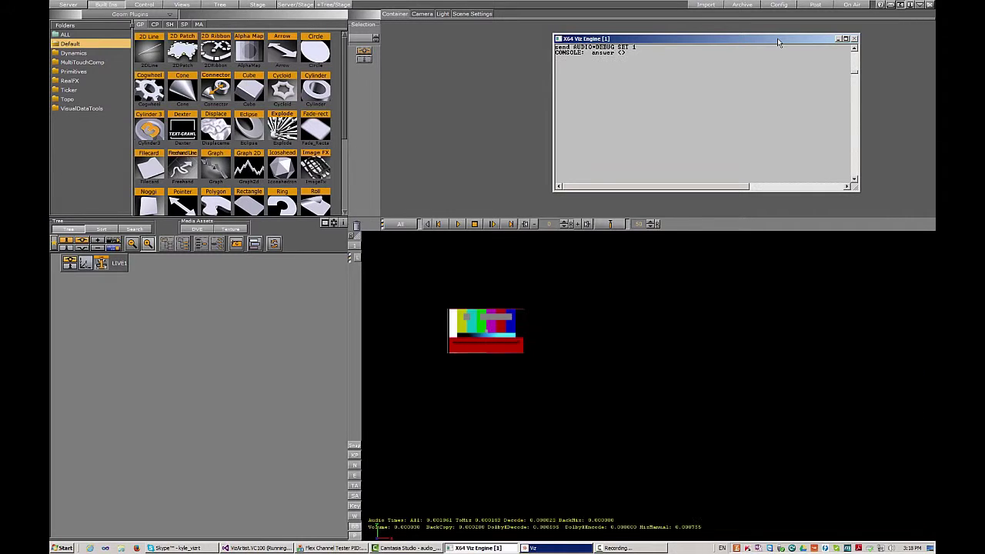
# Rerun the audio debug command with level 2, then with level 4.
pyautogui.press('Up')
pyautogui.press('BackSpace')
pyautogui.write('2')
pyautogui.press('Return')
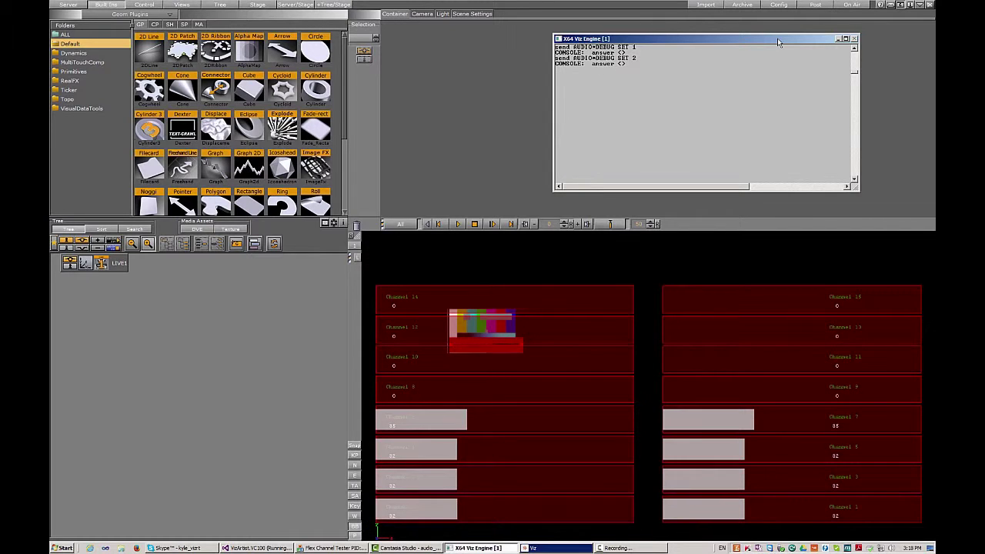
pyautogui.press('Up')
pyautogui.press('BackSpace')
pyautogui.write('4')
pyautogui.press('Return')
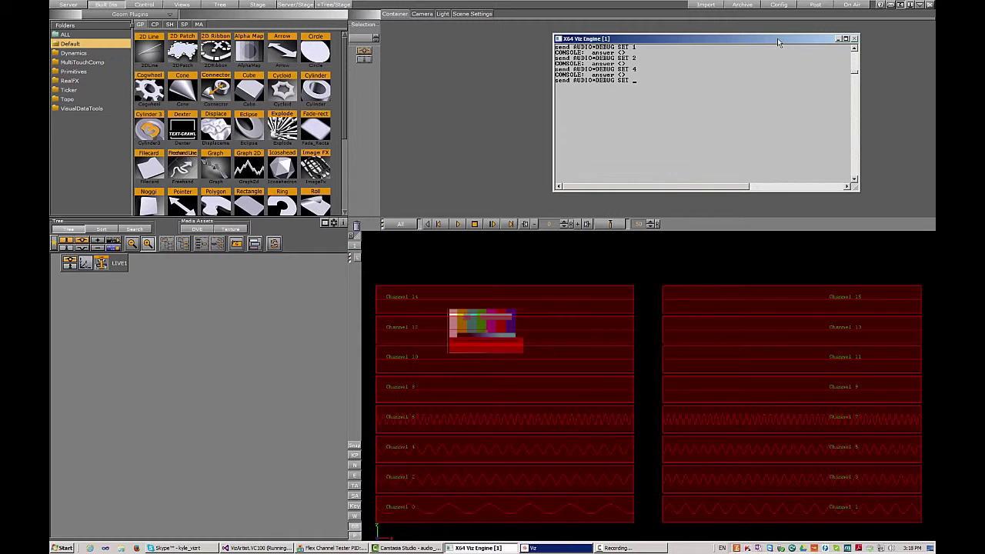
# Run AUDIO*DEBUG SET 6 and then SET 7 to show volume bars with waveforms.
pyautogui.write('6')
pyautogui.press('Return')
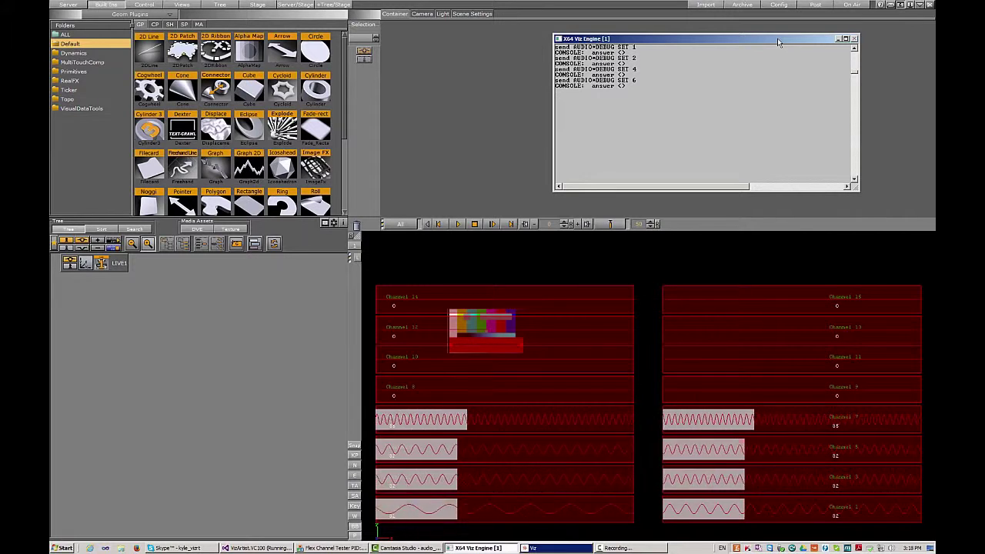
pyautogui.press('Up')
pyautogui.press('BackSpace')
pyautogui.write('7')
pyautogui.press('Return')
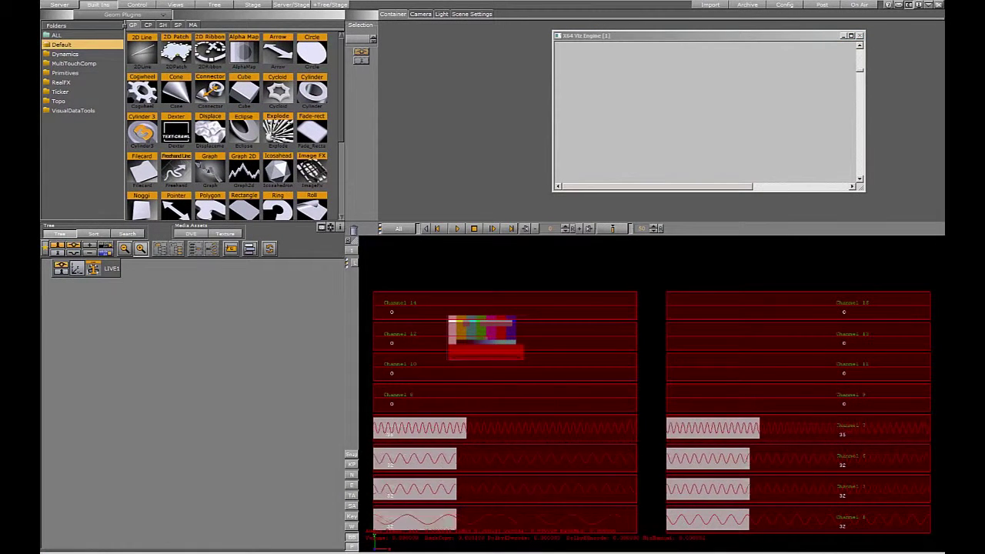
# Silence the live input with 'send MAIN_SCENE*VIDEO*VIDEOIN*1*AUDIO_VOLUME SET 0'.
pyautogui.click(783, 37)
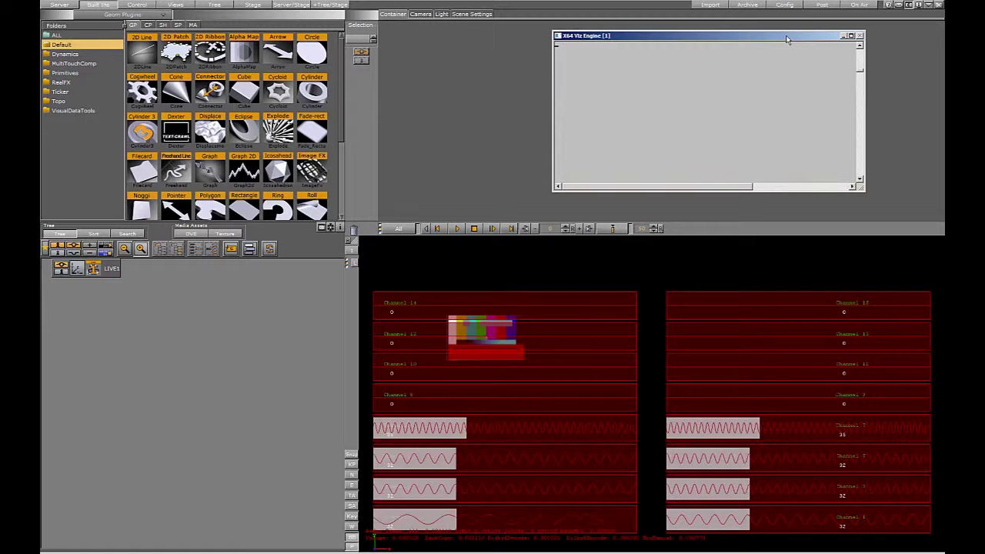
pyautogui.write('send ')
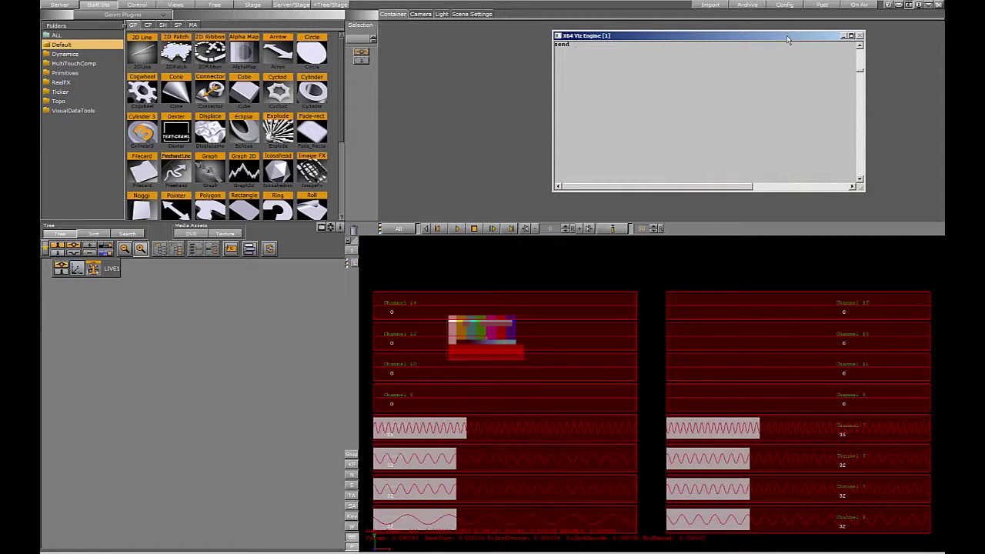
pyautogui.write('MAIN_SCENE*')
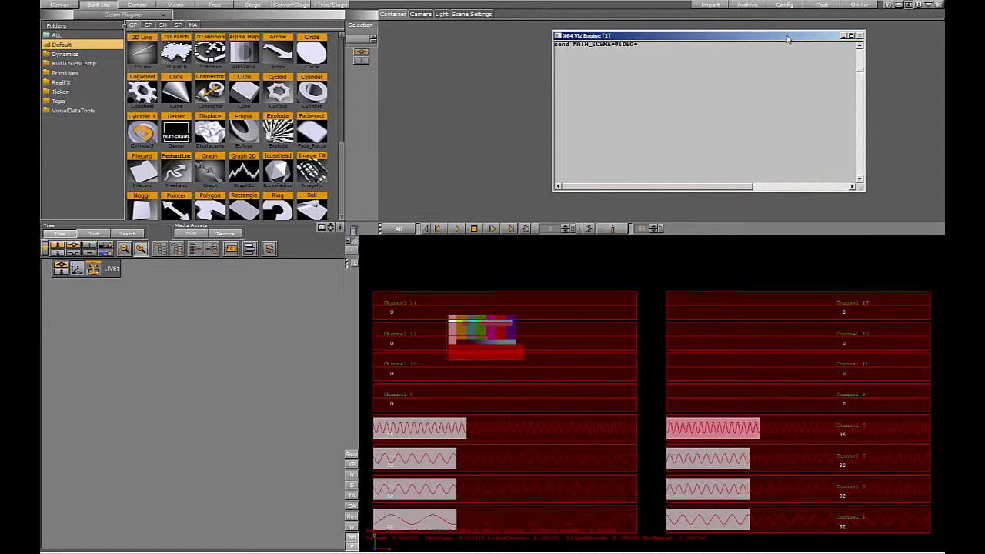
pyautogui.write('VIDE')
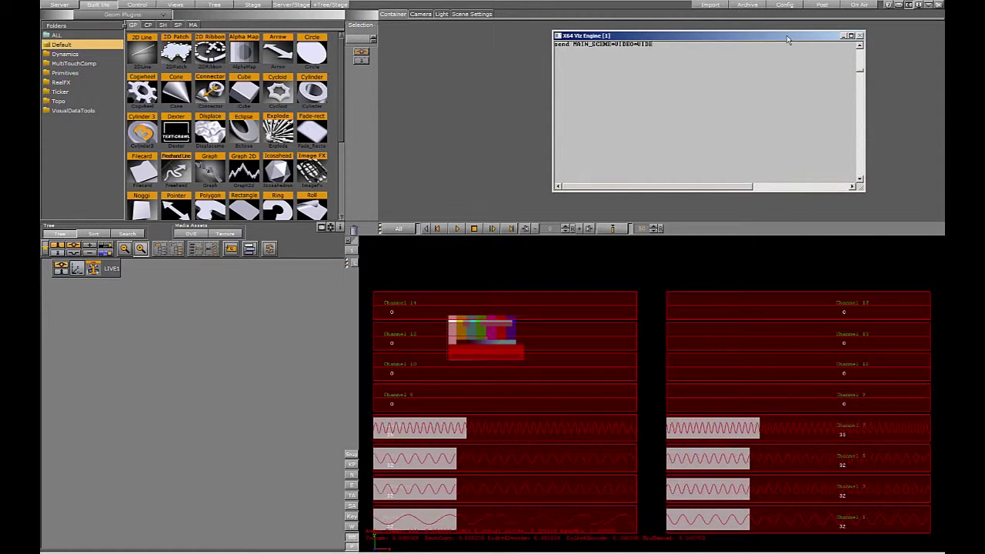
pyautogui.write('OIN')
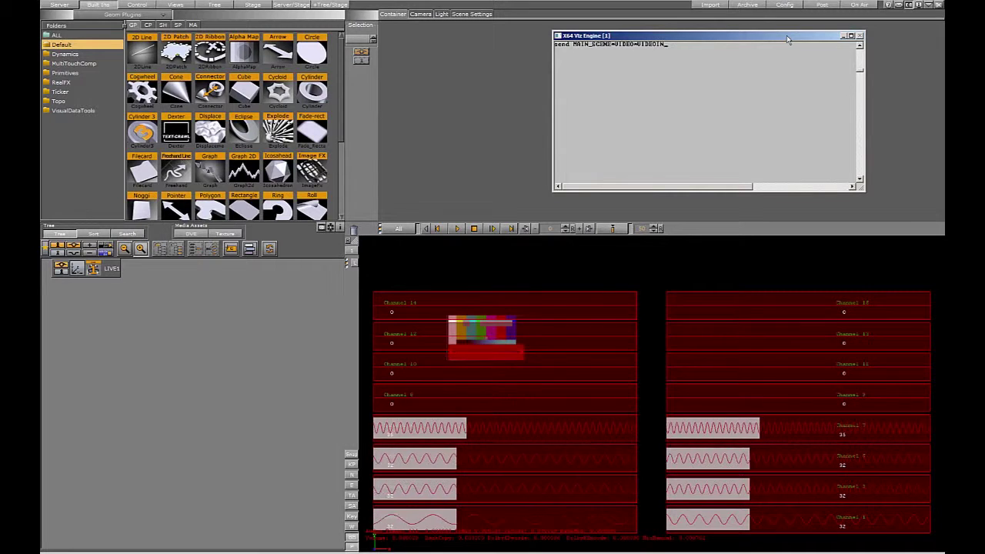
pyautogui.write('*1')
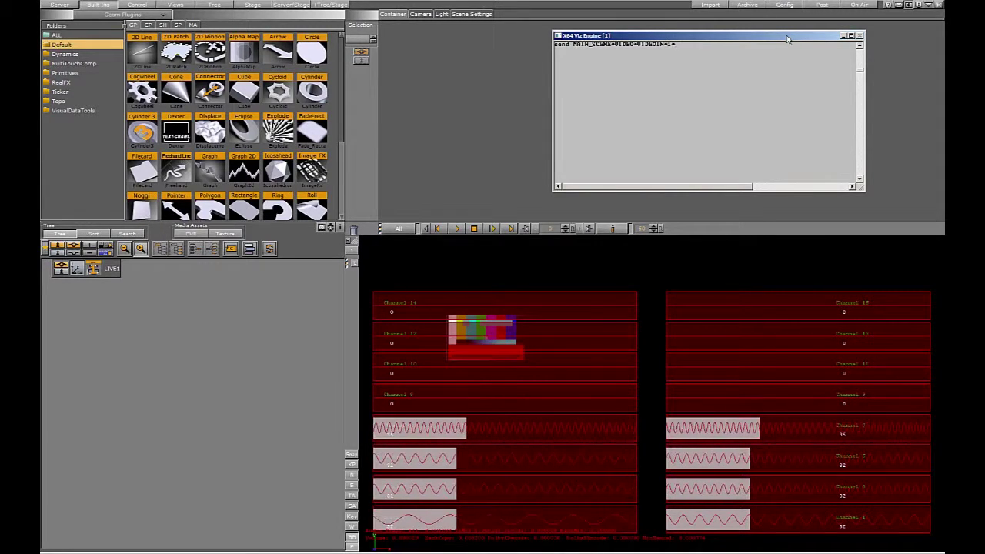
pyautogui.write('*AUDIO_VOLUME')
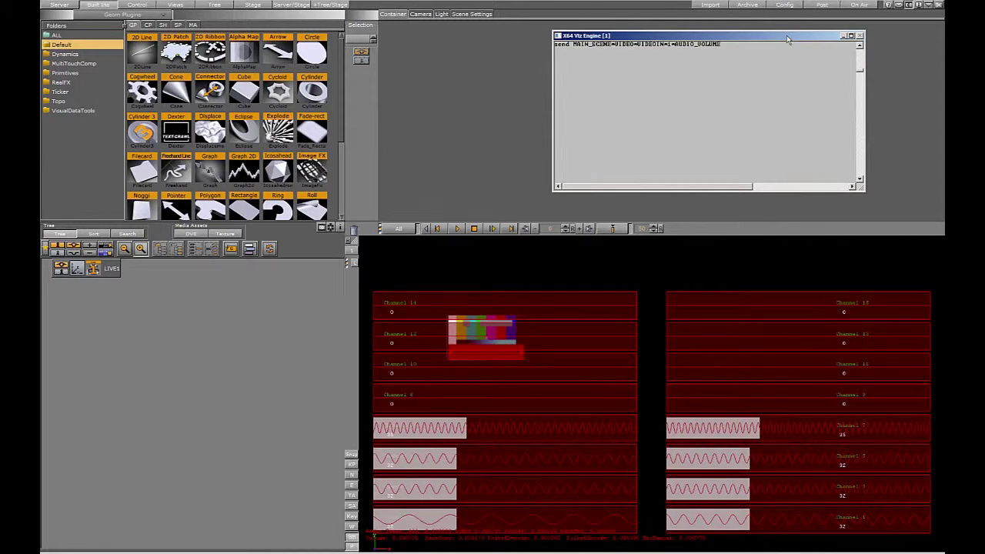
pyautogui.write(' SET 0')
pyautogui.press('Return')
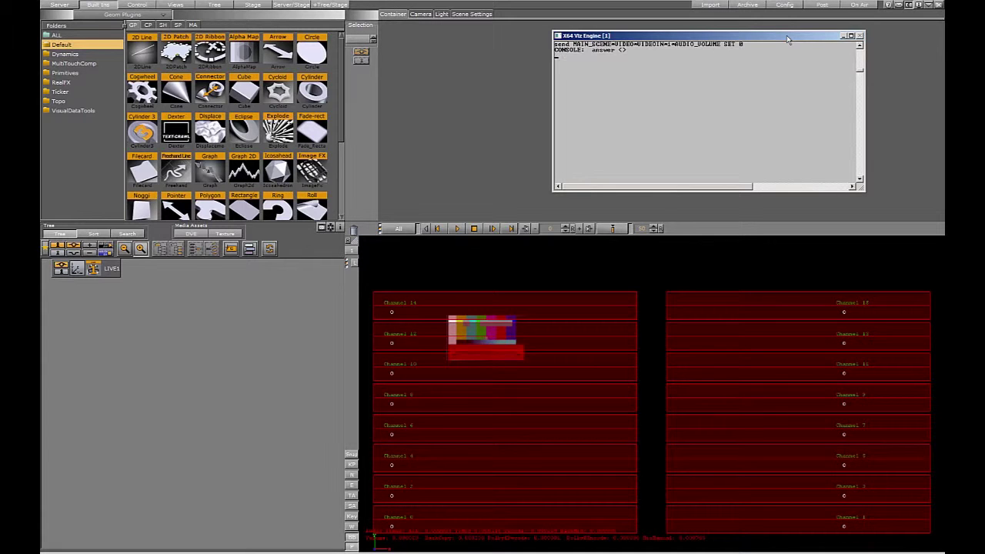
# Set the live input audio volume to 20 and read it back with GET.
pyautogui.press('Up')
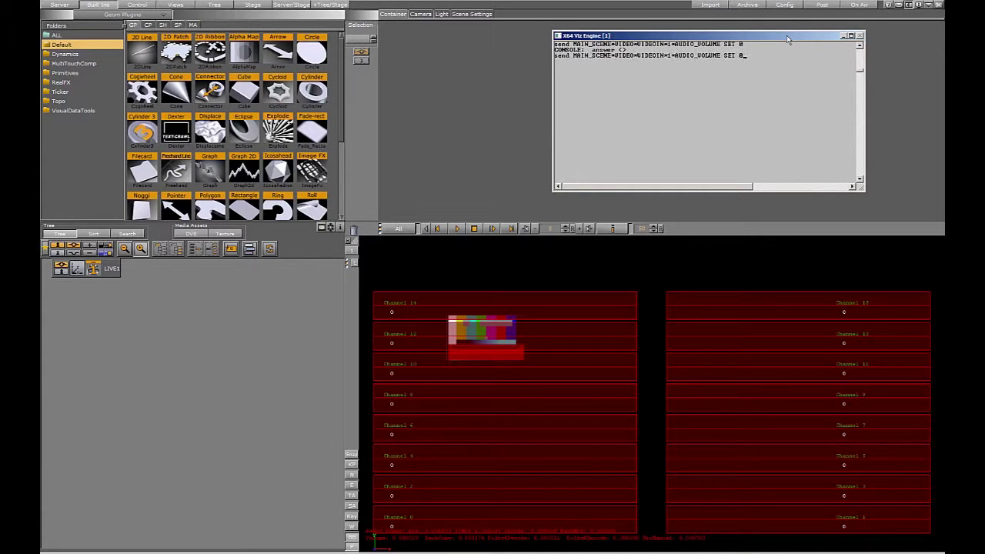
pyautogui.press('BackSpace')
pyautogui.write('20')
pyautogui.press('Return')
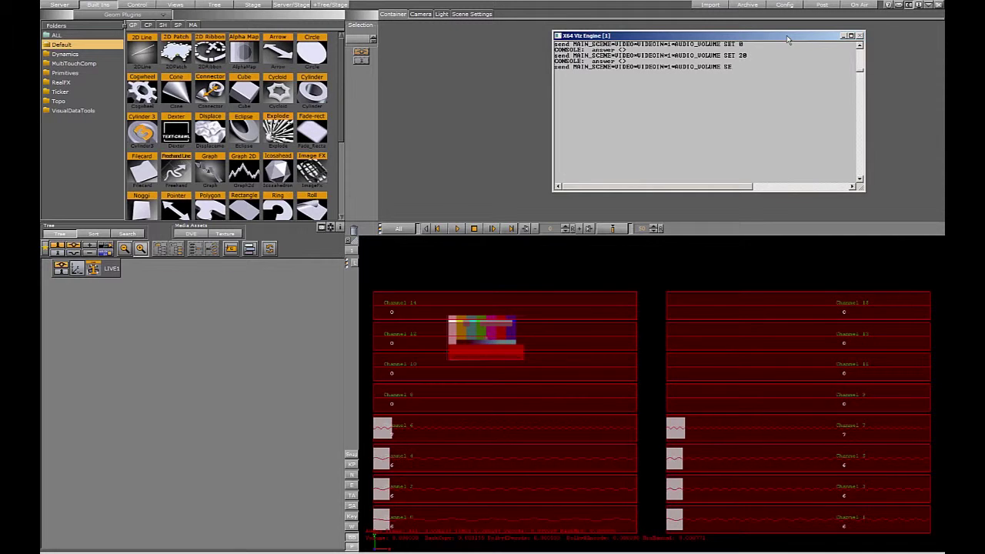
pyautogui.write('GET')
pyautogui.press('Return')
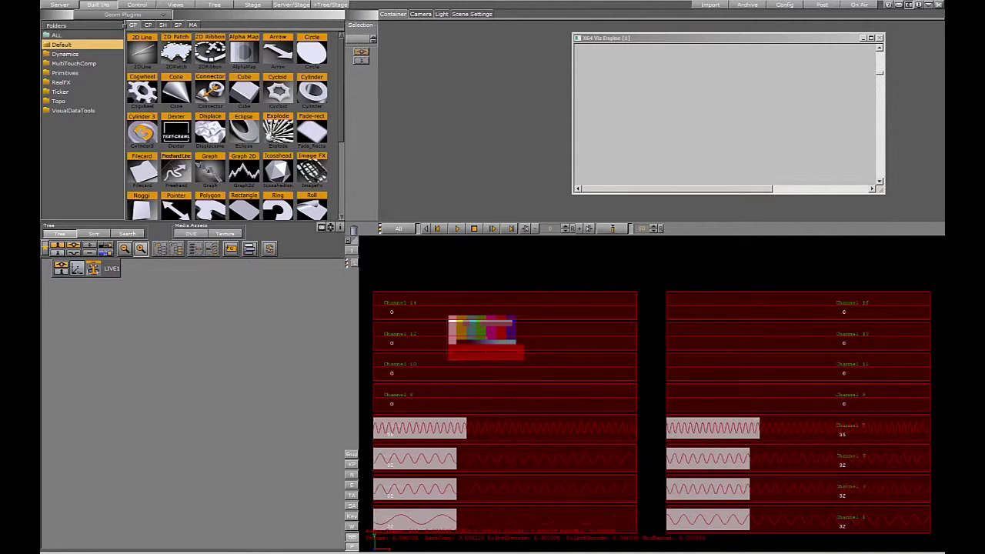
# Run CHANNEL_VOLUME commands setting channel 3 to 20 and muting channel 5.
pyautogui.click(731, 43)
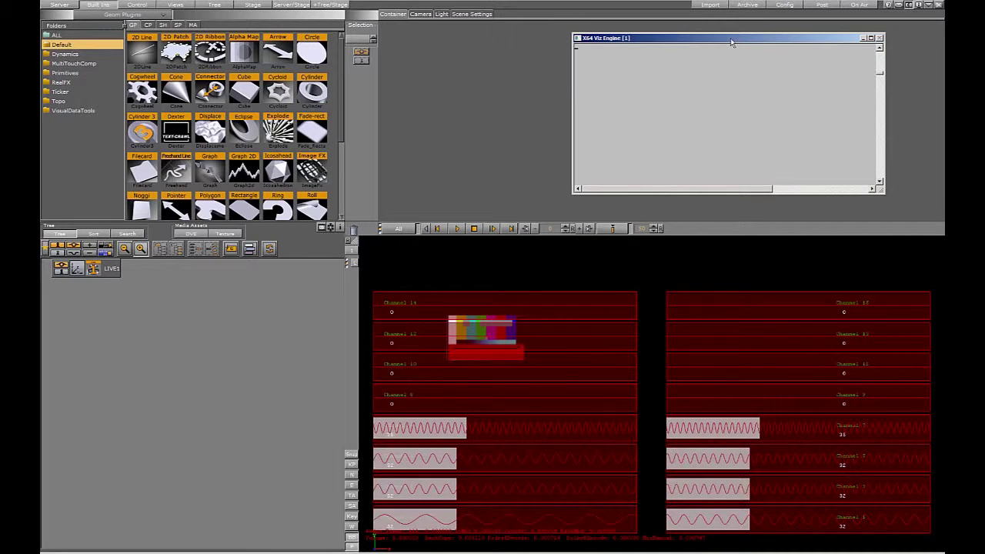
pyautogui.write('send MAIN_SCENE*VIDEO*VIDEOIN*1*AUDIO_VOLUME SET 100')
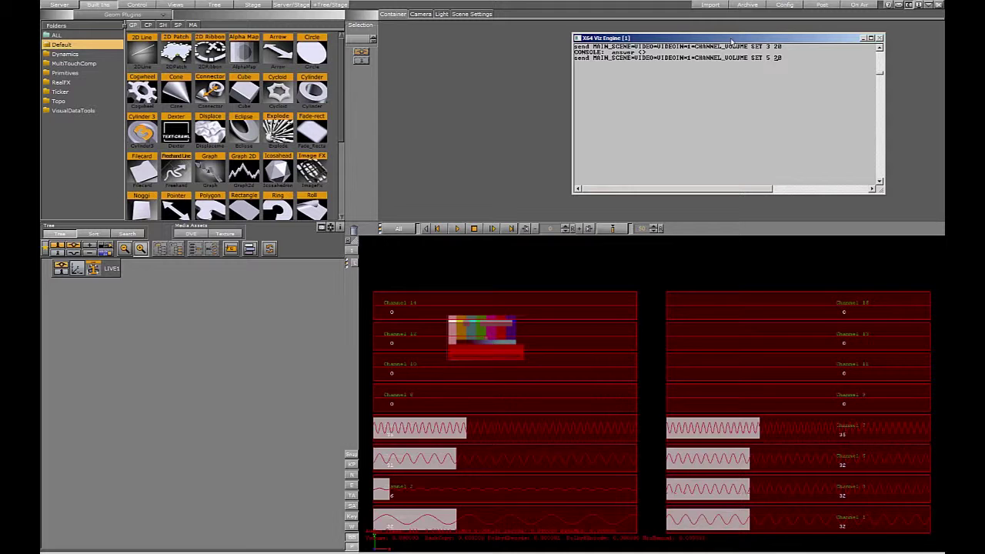
pyautogui.press('BackSpace')
pyautogui.press('Return')
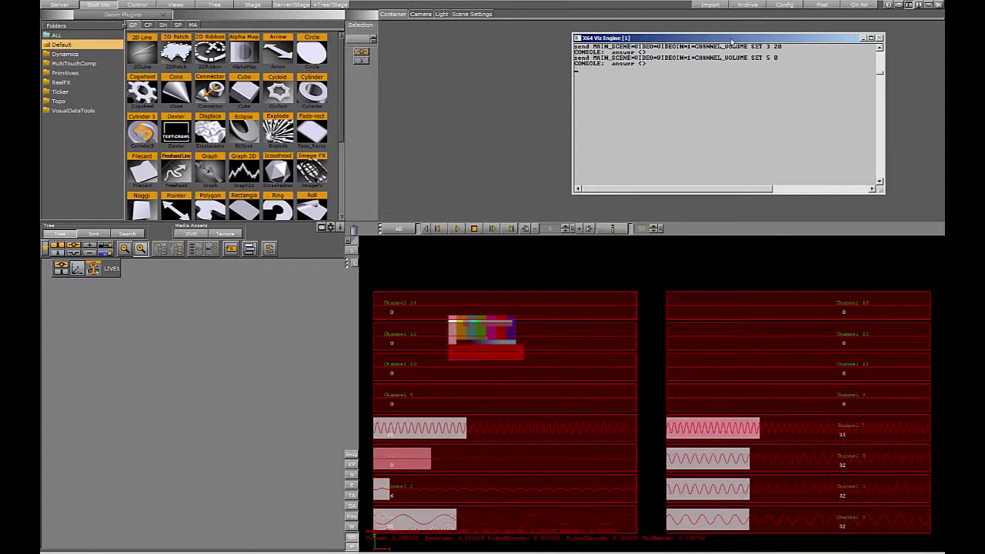